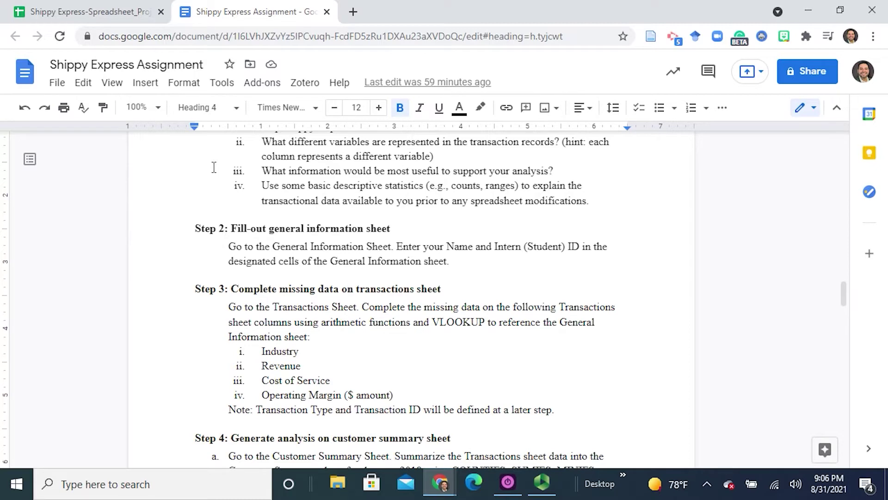
- Mark the Industry item under Step 3 in the assignment and switch to the Shippy Express spreadsheet
left_click(279, 353)
left_click(51, 4)
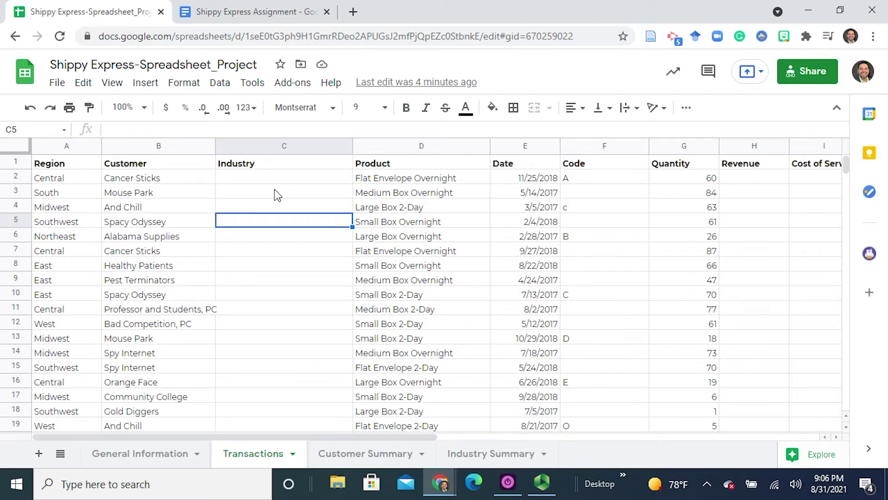
left_click(768, 198)
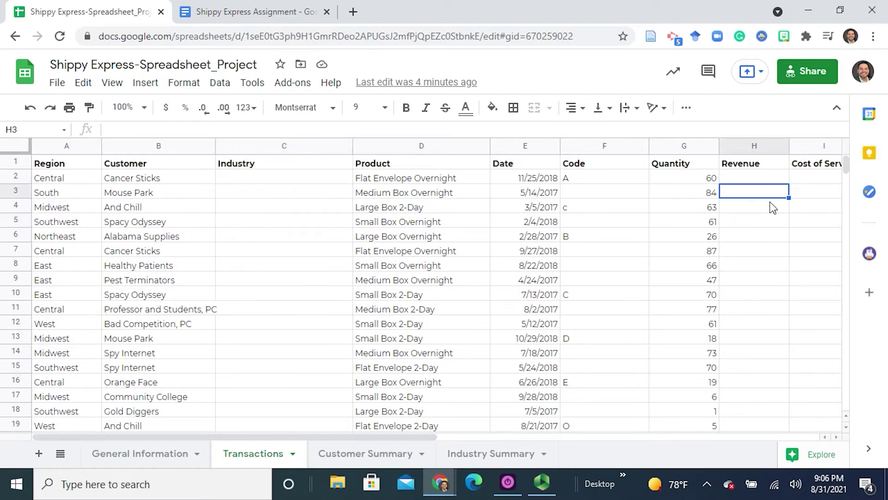
key("Right")
key("Right")
key("Right")
key("Left")
key("Left")
key("Left")
key("Left")
key("Left")
key("Left")
key("Left")
key("Left")
key("Left")
key("Left")
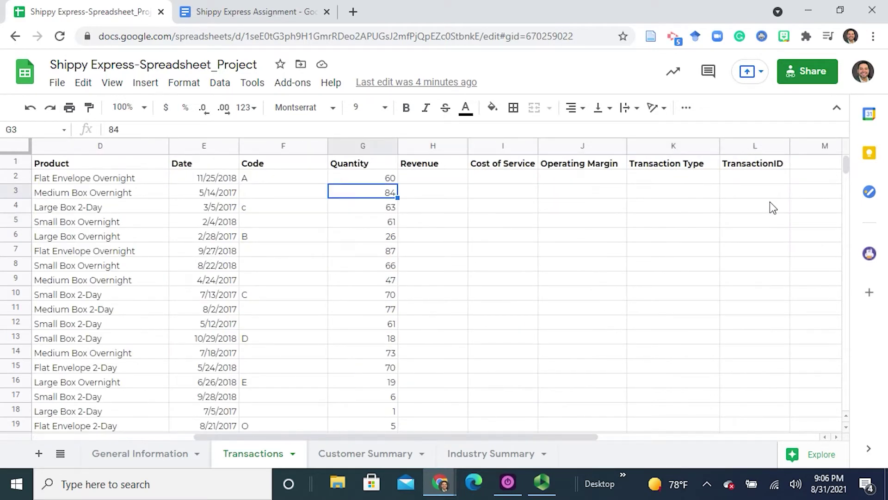
key("Right")
key("Right")
key("Up")
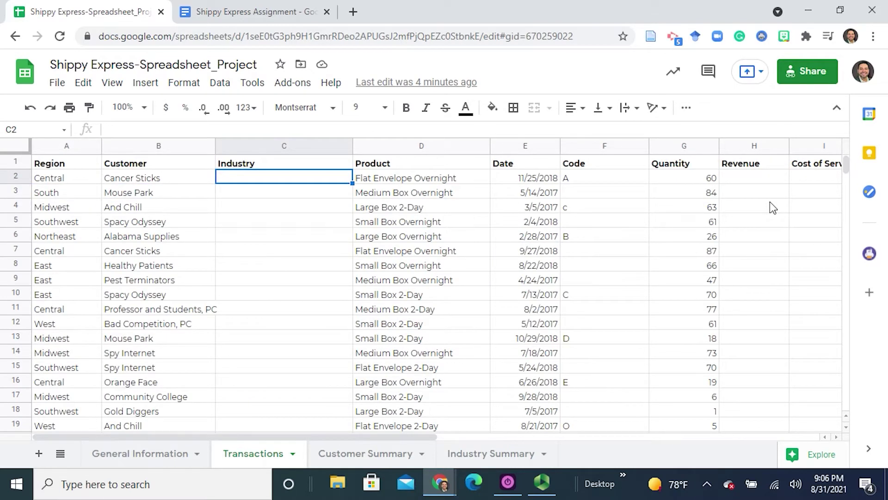
key("Down")
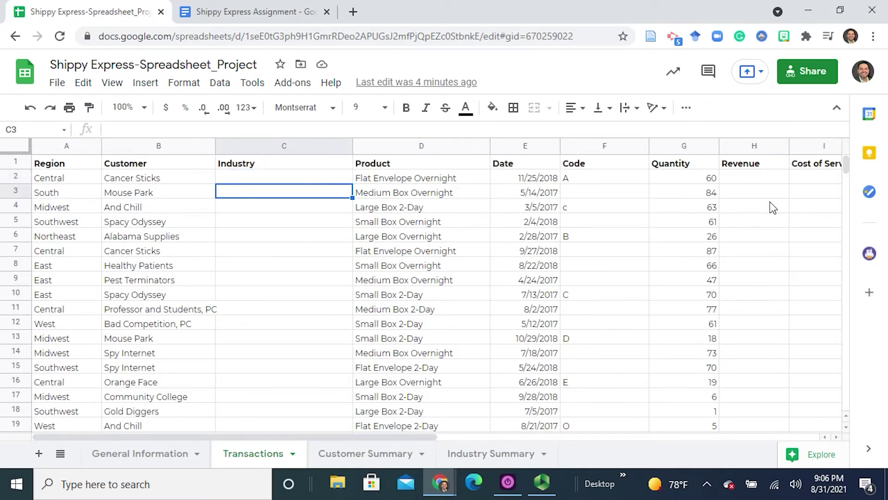
key("Left")
key("Up")
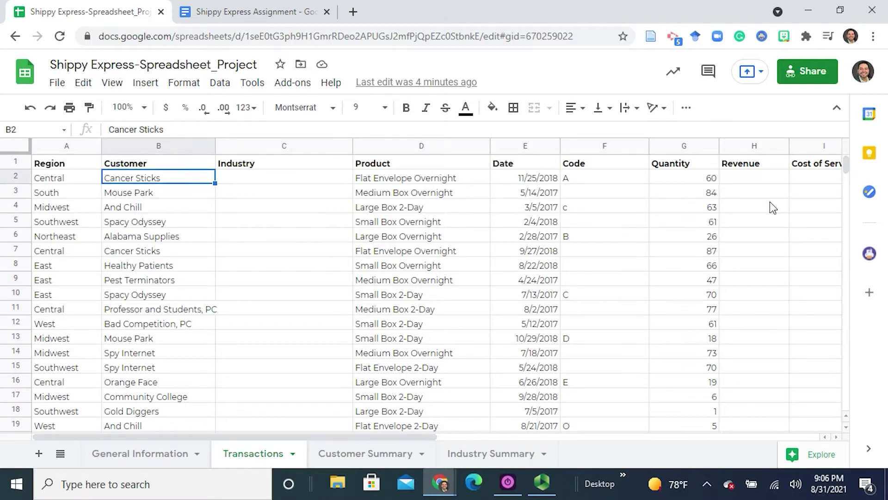
- Inspect Super Cool Store's industry and the E6 cost in the General Information CUSTOMERS table A4:B36
left_click(173, 461)
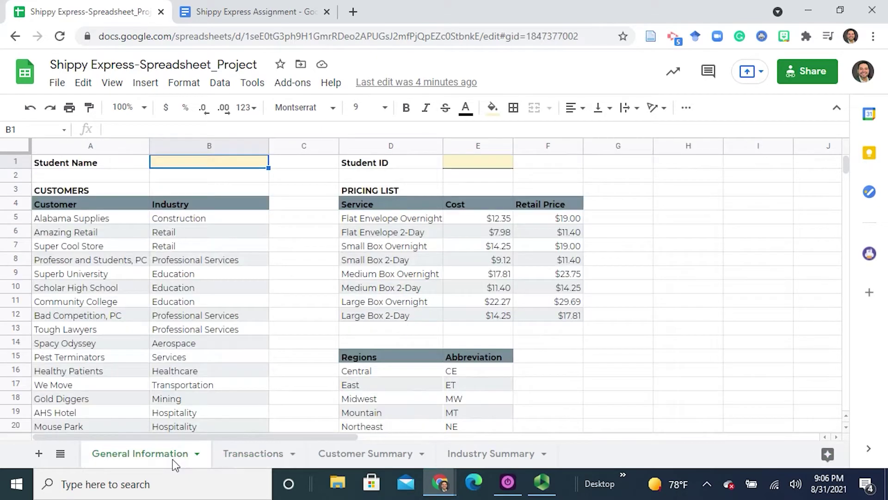
left_click(98, 245)
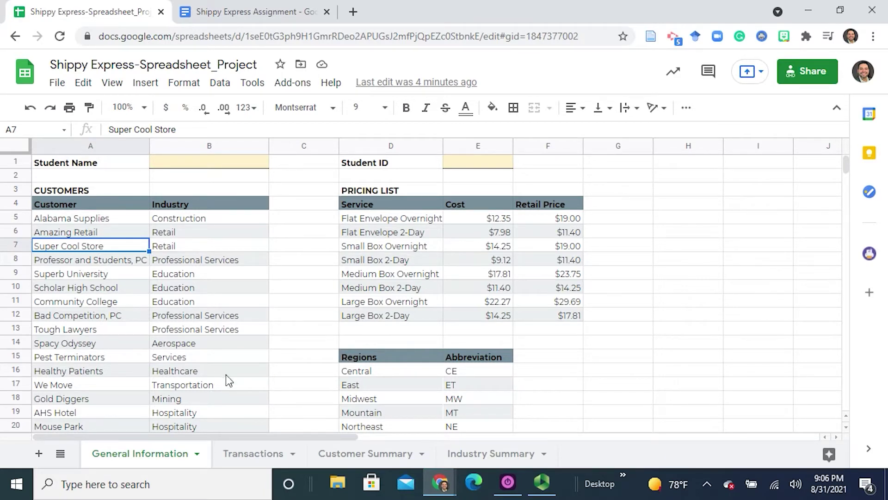
left_click(260, 454)
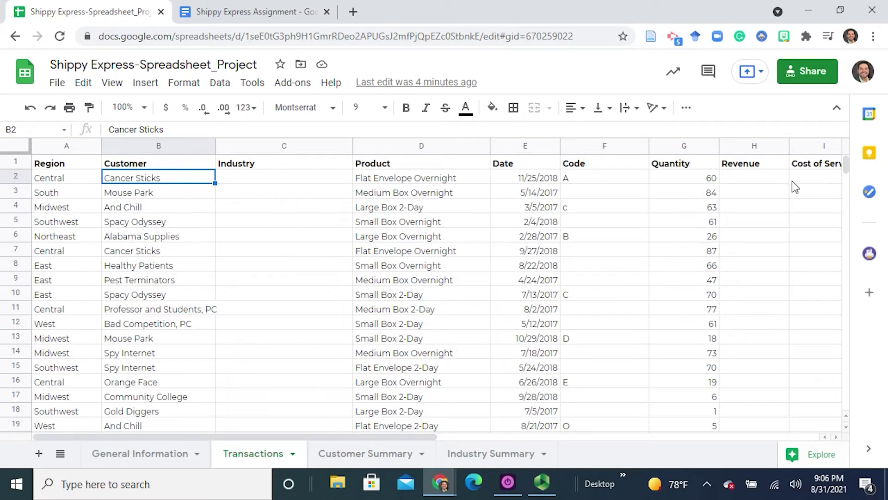
left_click(126, 454)
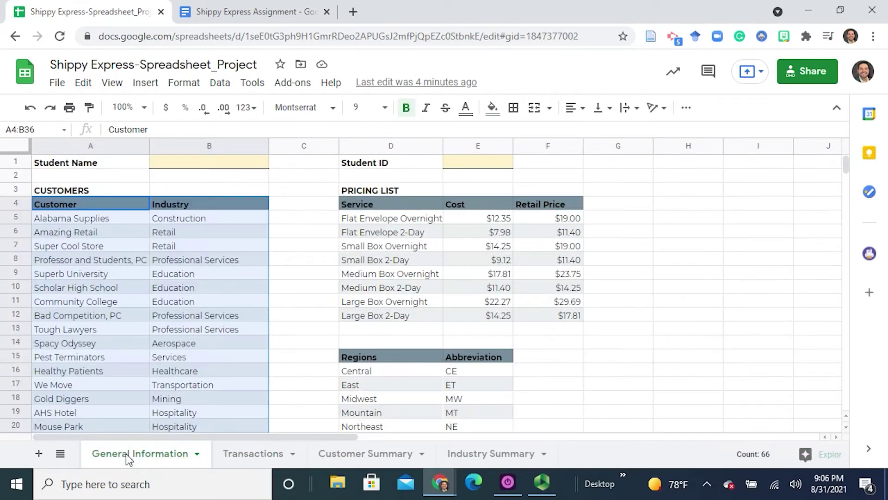
left_click(447, 229)
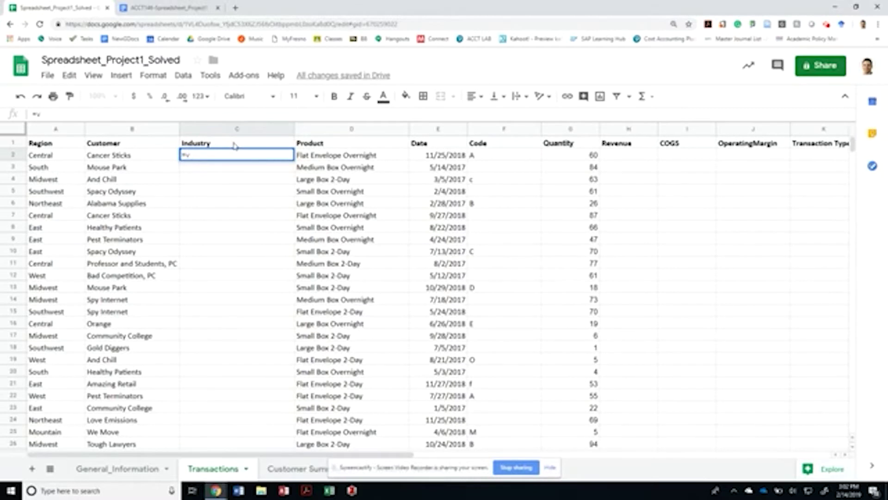
- Enter =vlookup( in Transactions cell C2 to bring up the argument guide
type("lookup(")
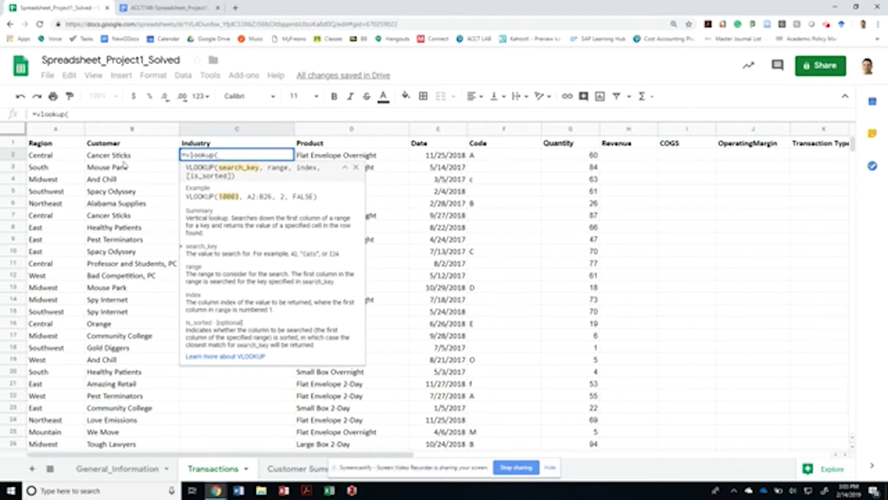
left_click(98, 472)
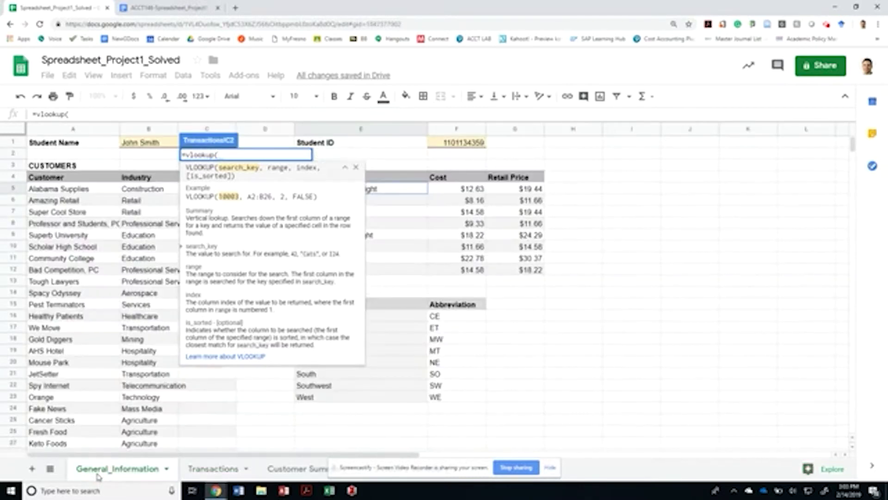
left_click_drag(55, 178, 139, 370)
scroll(139, 370, "up", 5)
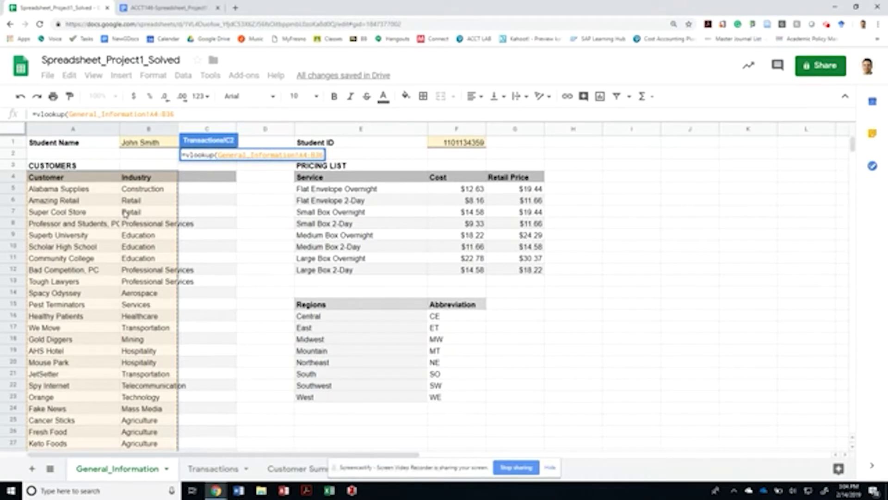
left_click(192, 471)
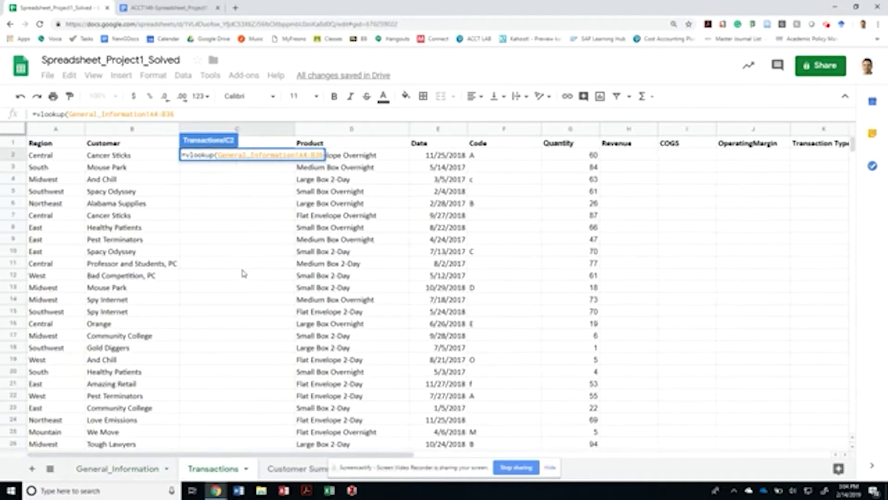
key("Left")
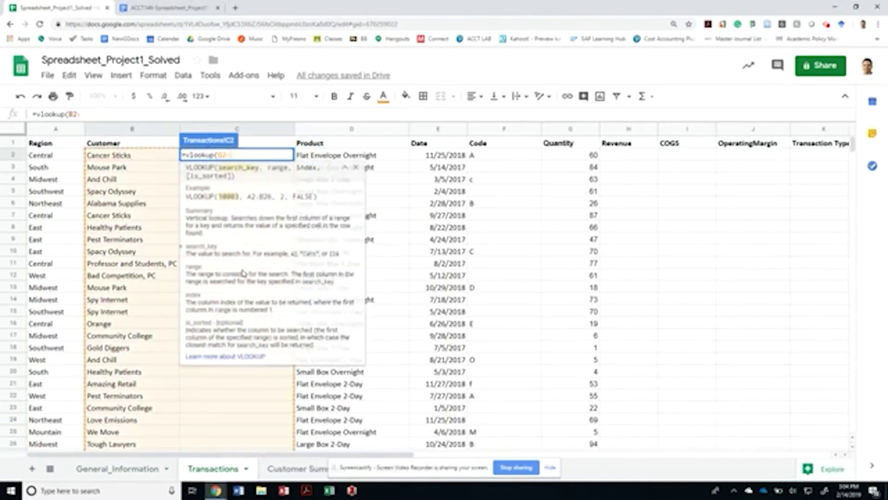
key("BackSpace")
key("BackSpace")
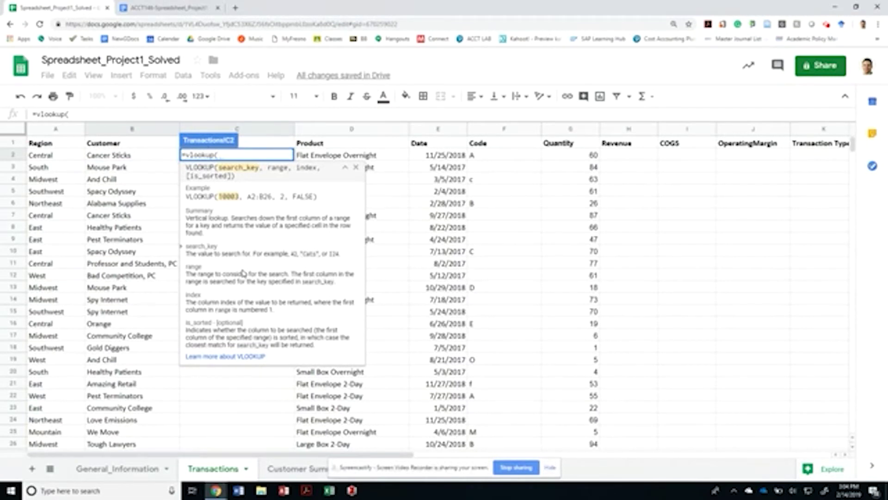
- Add lookup key B2 and table range General_Information!A4:B36 to the C2 VLOOKUP
left_click(147, 156)
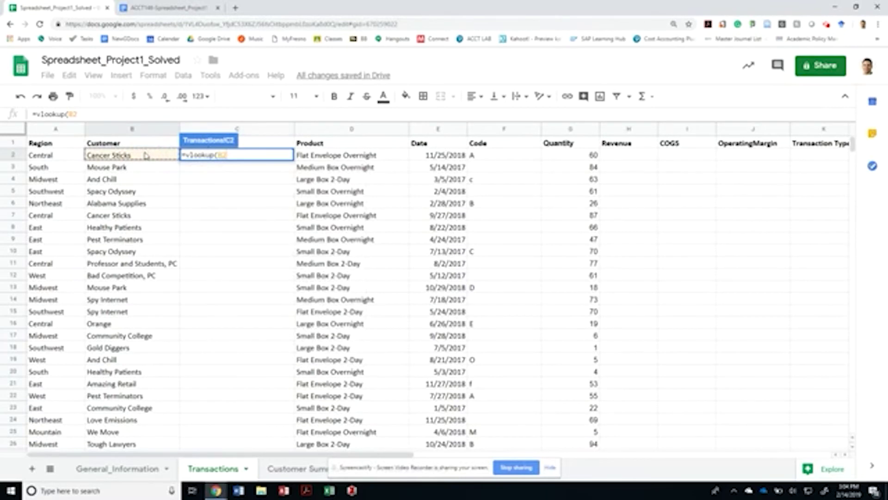
type(",")
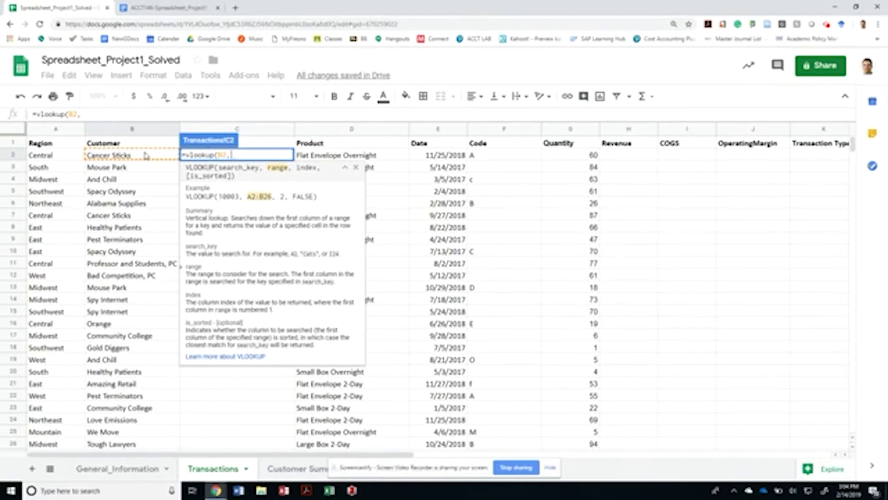
left_click(149, 474)
left_click(55, 178)
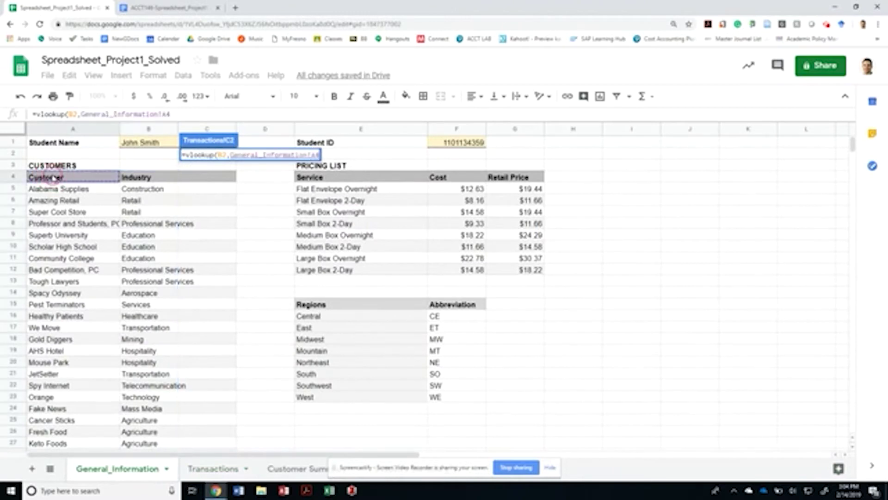
key("ctrl+shift+Down")
key("ctrl+shift+Right")
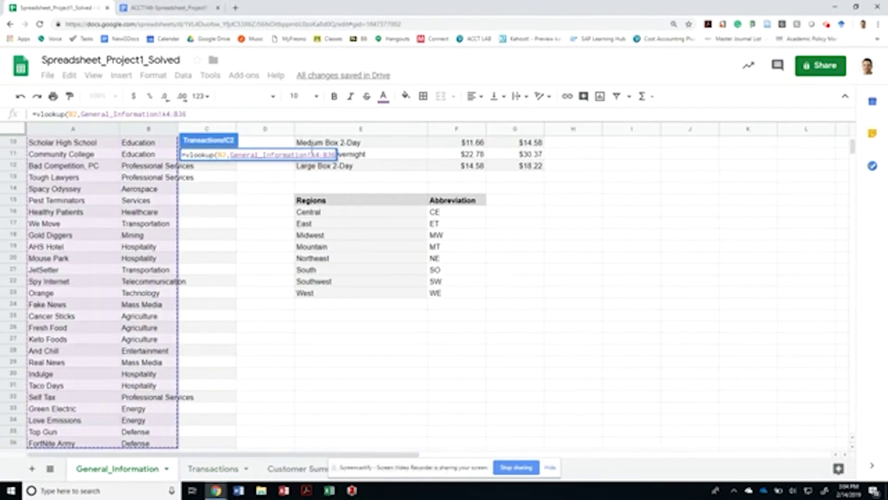
scroll(270, 206, "up", 3)
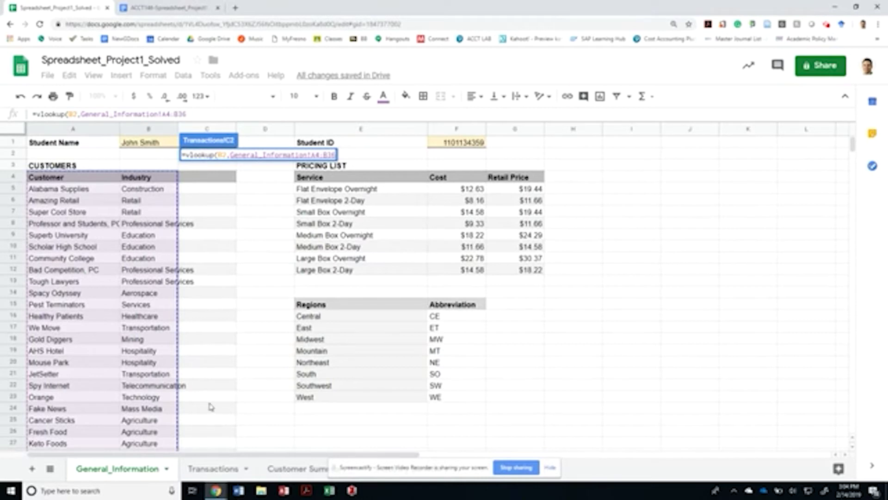
type(",")
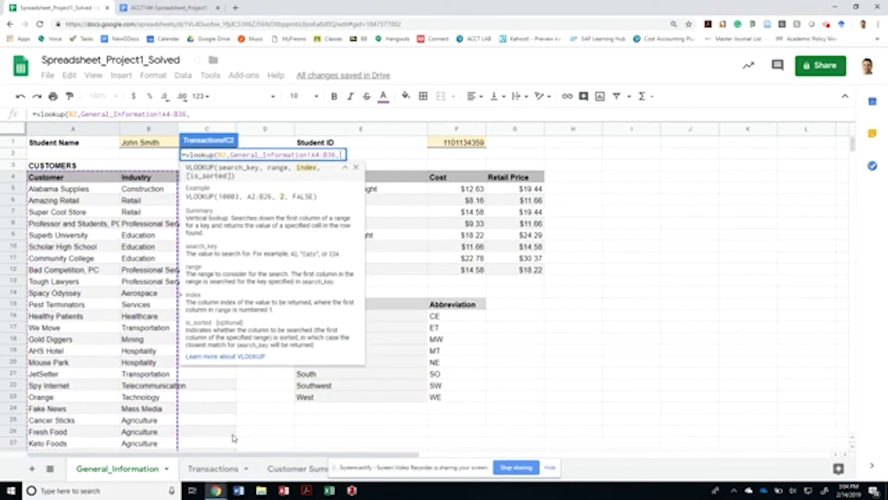
- Append column index 2 and the false match type to the formula
left_click(211, 467)
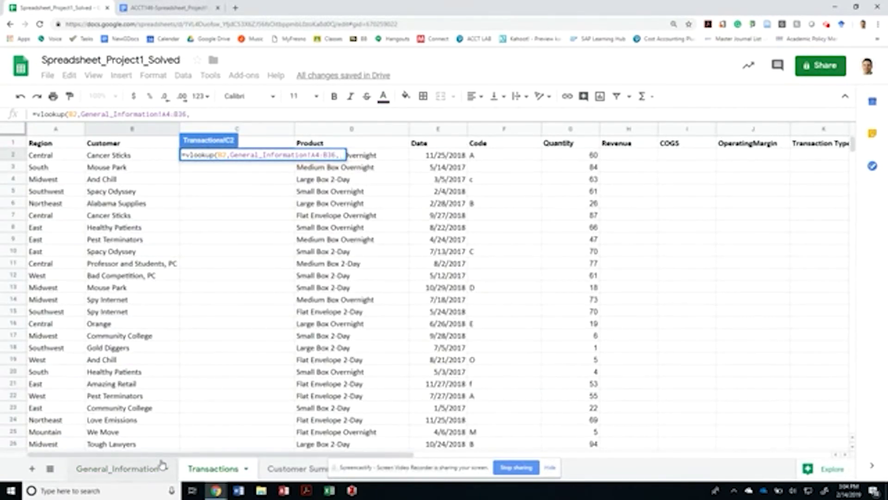
left_click(136, 469)
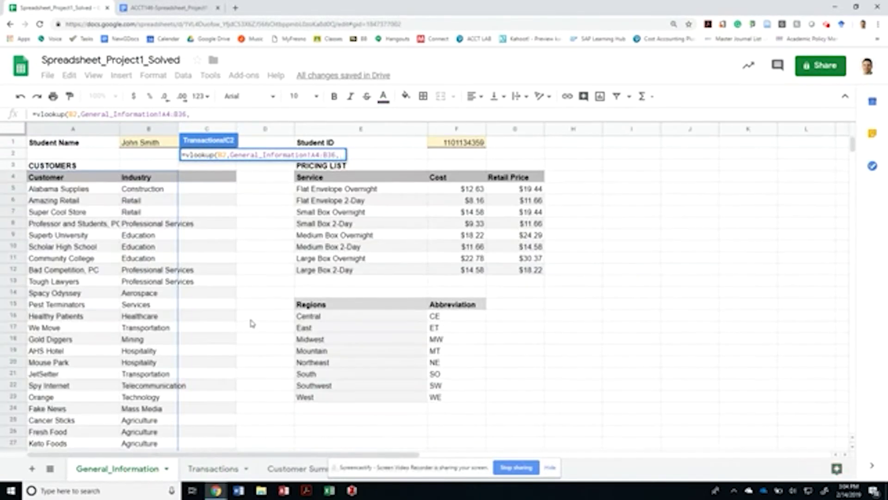
left_click(341, 155)
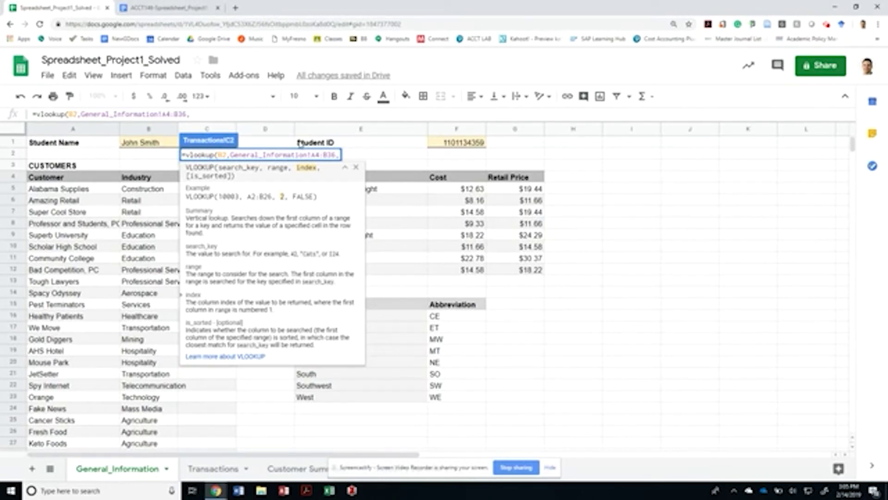
type("2")
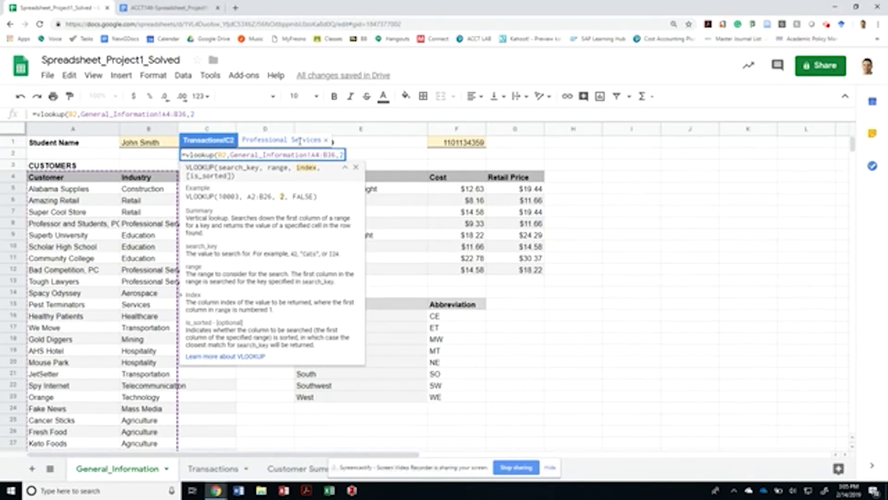
type(",")
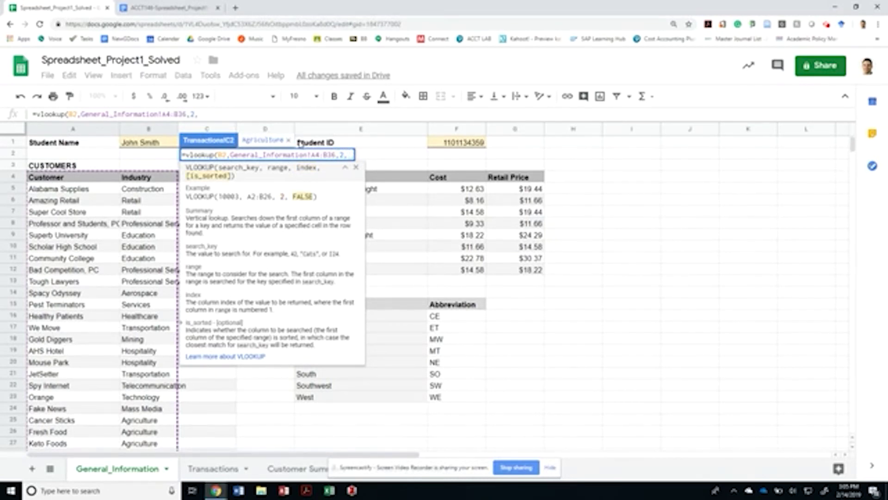
type("f")
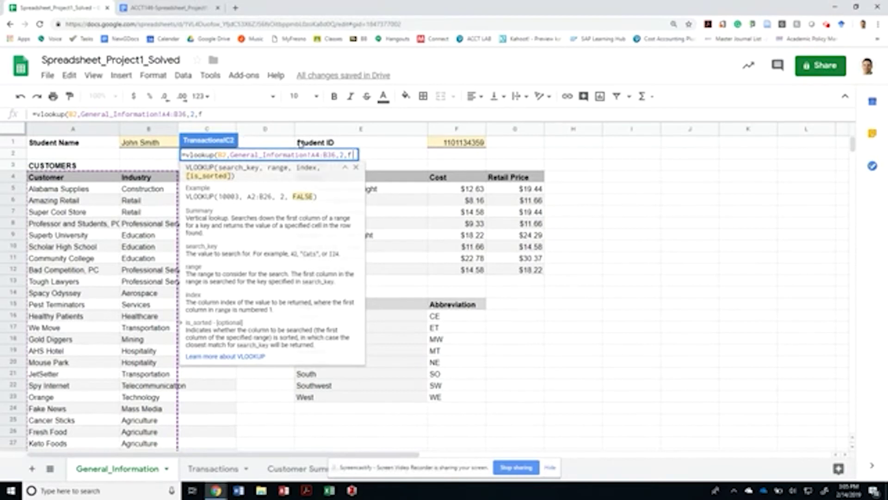
type("alse")
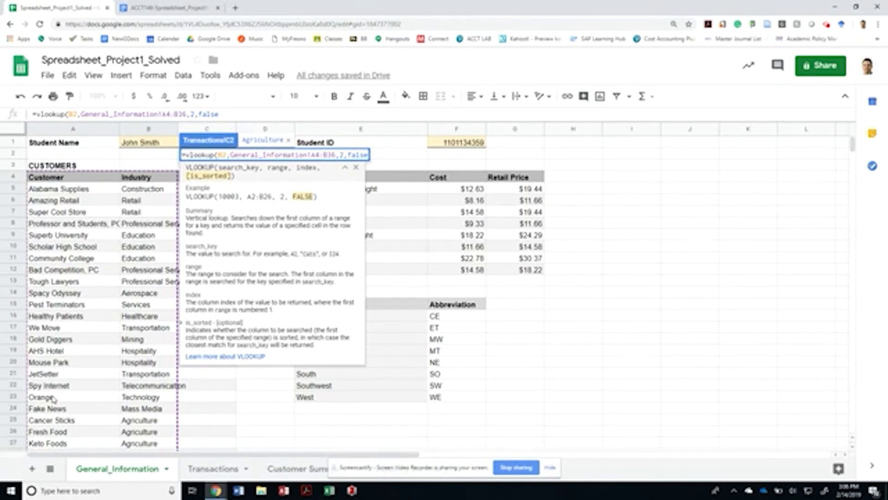
- Close and commit =vlookup(B2,General_Information!A4:B36,2,false) in C2, returning Agriculture
type(")")
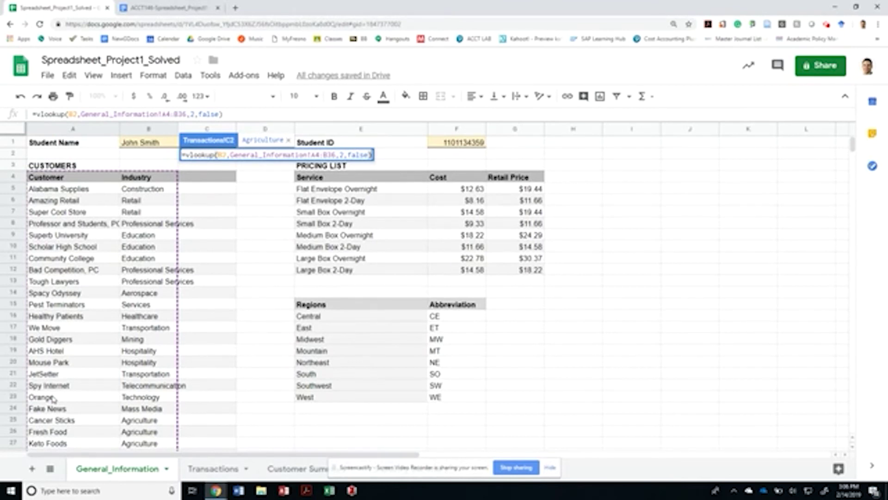
key("Return")
- Copy the C2 lookup formula and check how far the customer list extends
key("Left")
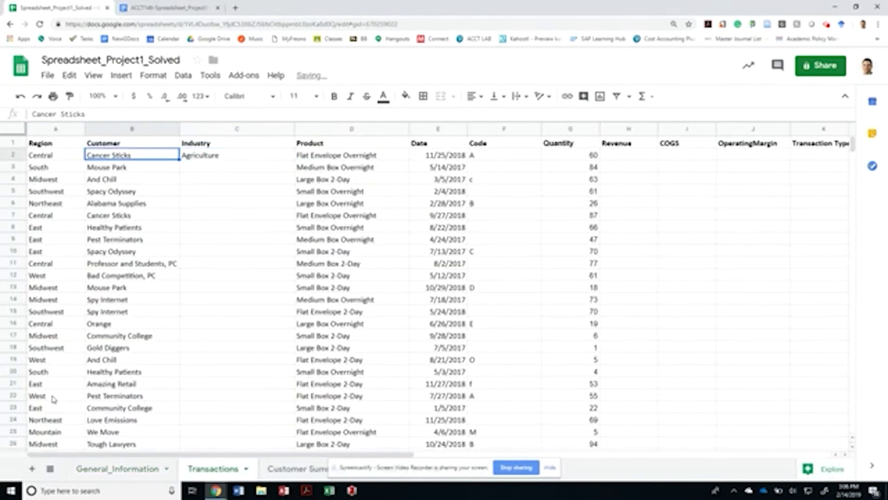
key("Right")
key("ctrl+c")
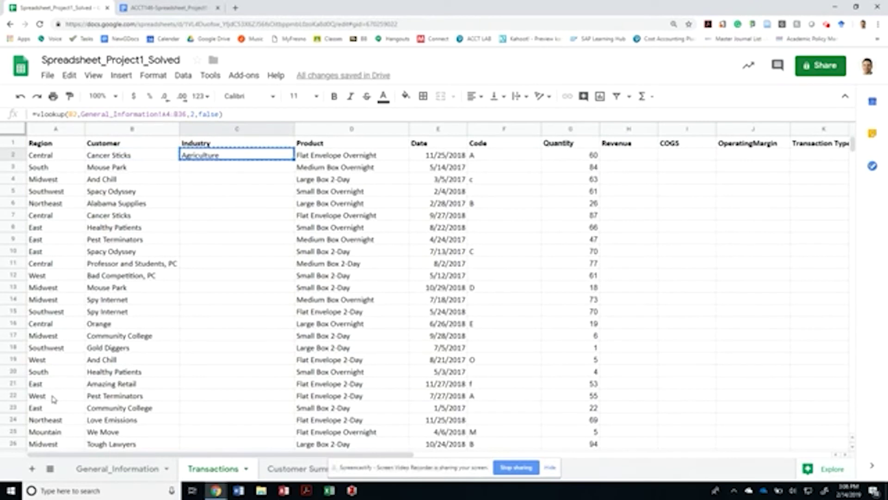
key("Left")
key("Right")
key("Left")
key("Right")
key("F2")
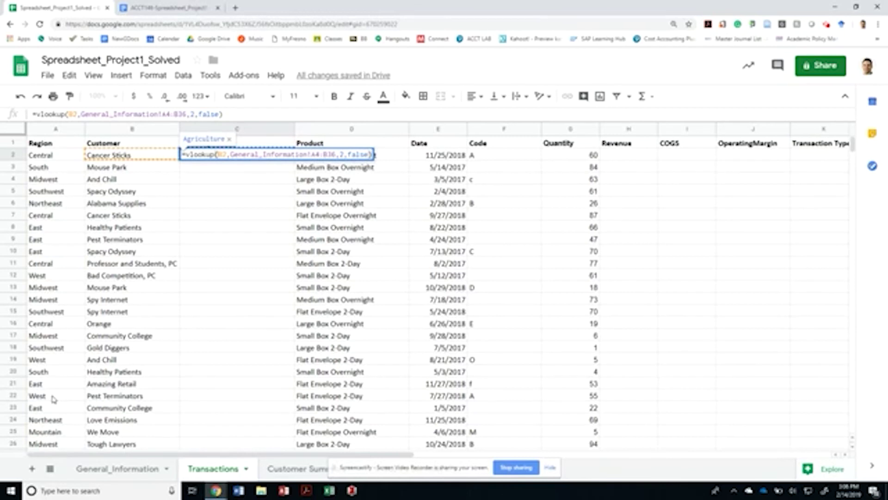
key("Return")
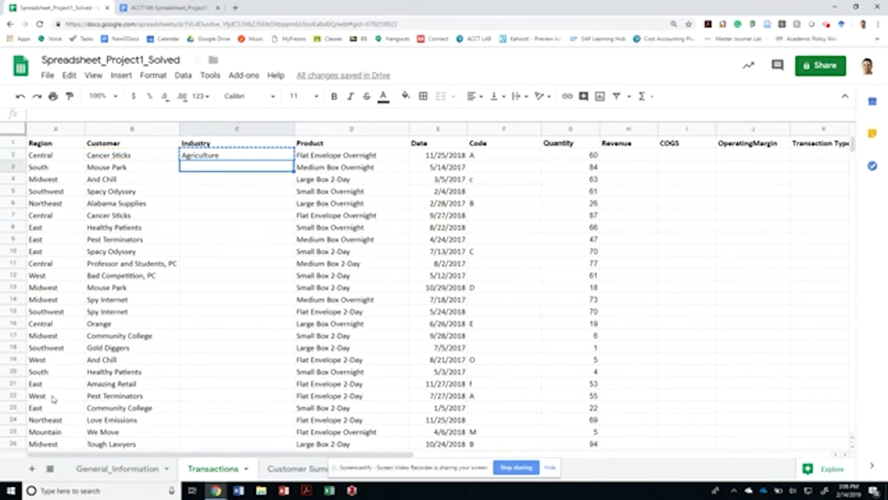
key("Up")
key("Left")
key("ctrl+Down")
key("ctrl+Up")
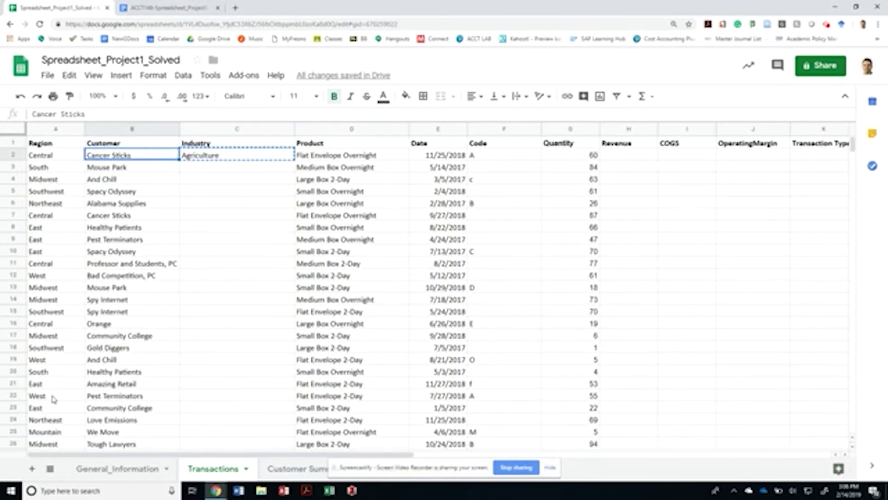
key("Right")
key("F2")
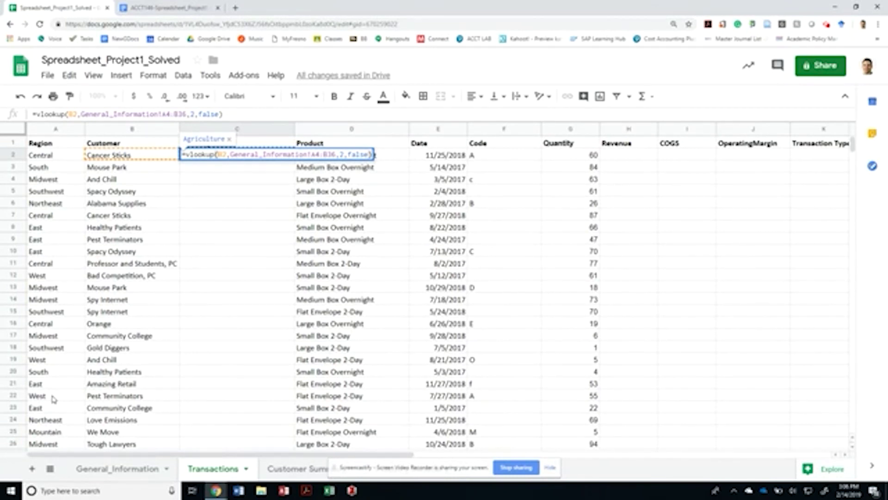
key("Return")
- Paste into C3 and compare its shifted B3 and A5:B37 references with General_Information
key("ctrl+v")
key("F2")
key("F3")
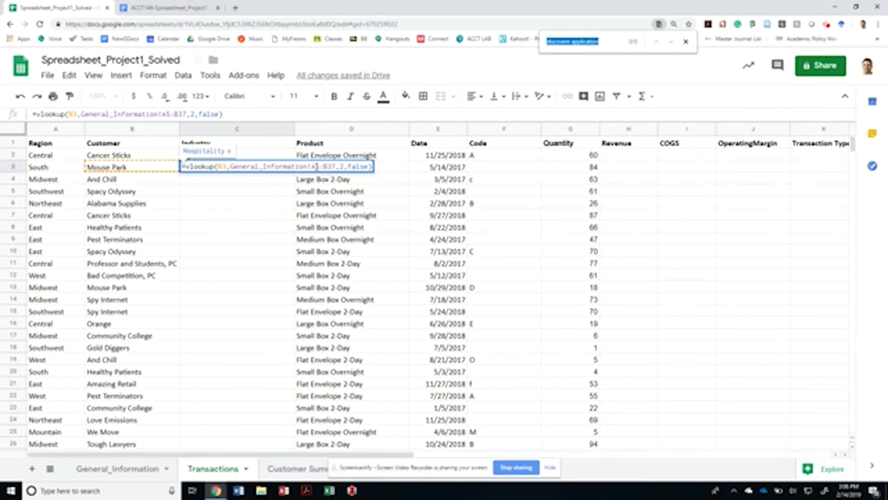
left_click(295, 166)
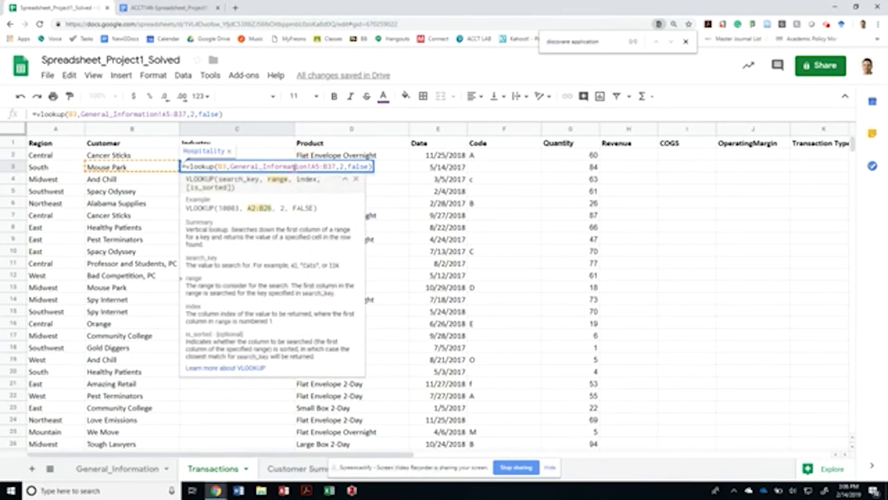
left_click(126, 469)
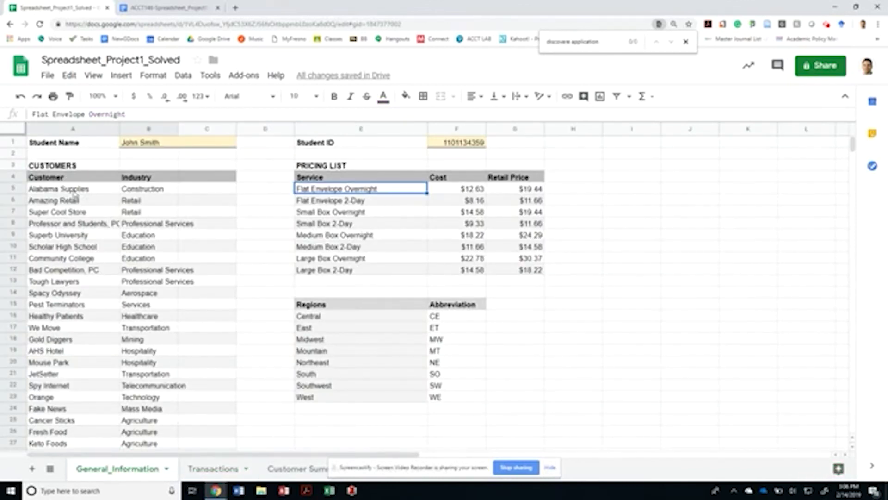
left_click(223, 468)
left_click(221, 157)
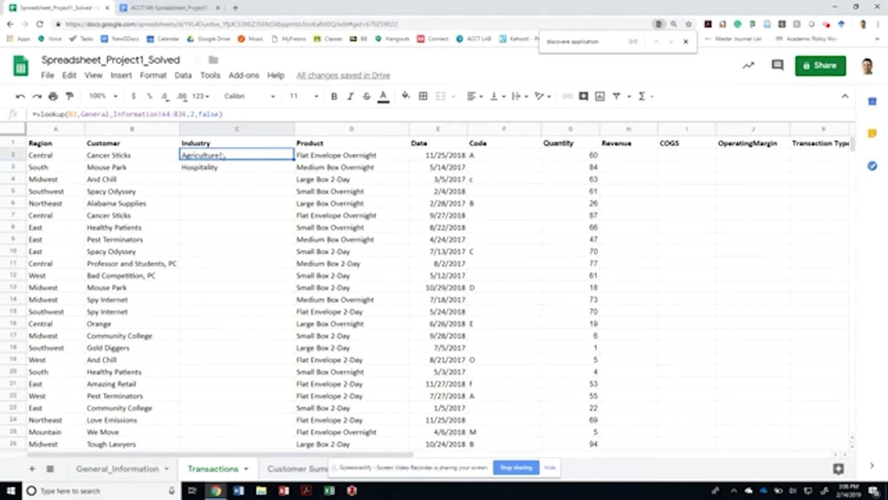
double_click(223, 158)
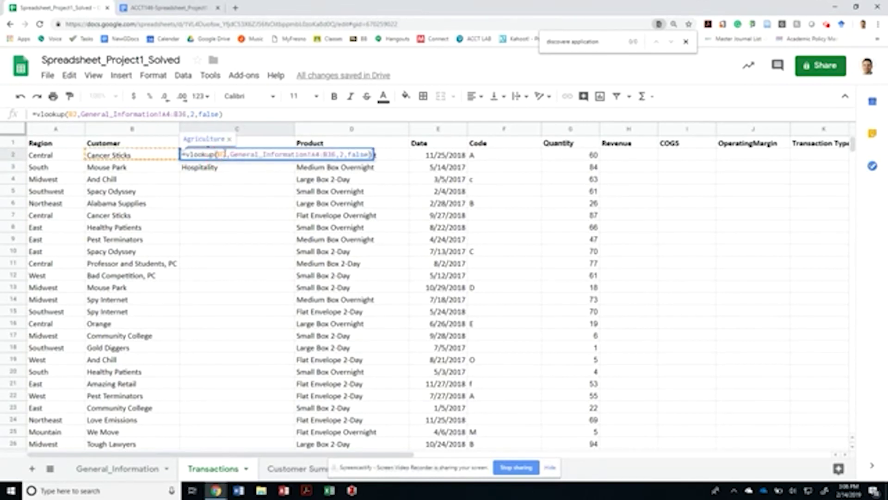
- Lock C2's lookup range to General_Information!$A$4:$B$36 with F4 and commit it
key("Escape")
double_click(224, 156)
left_click(152, 113)
key("F4")
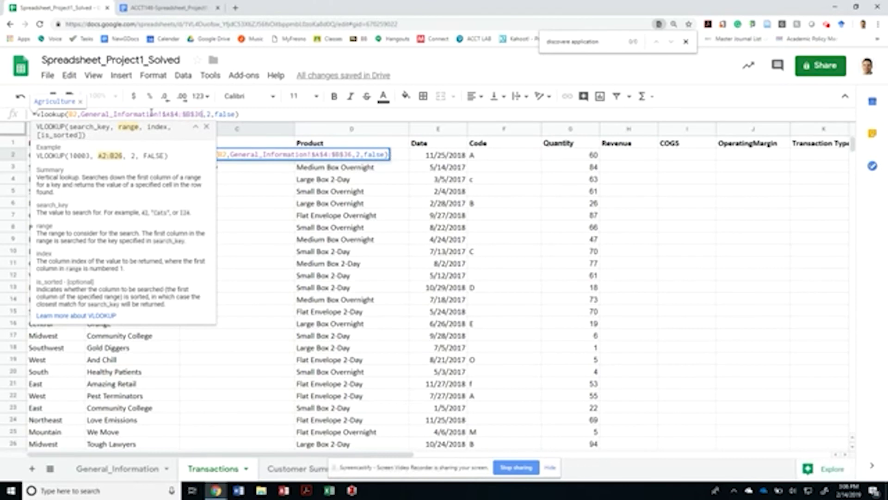
left_click(196, 129)
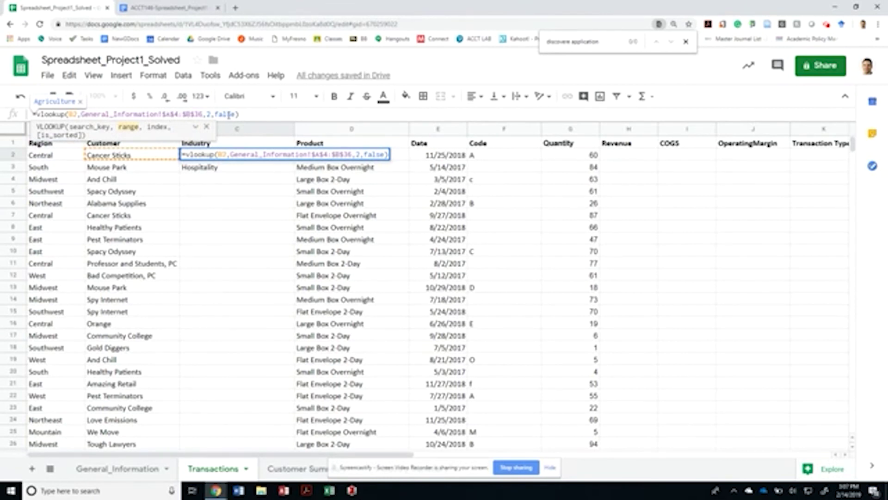
left_click(202, 114)
key("Return")
key("Up")
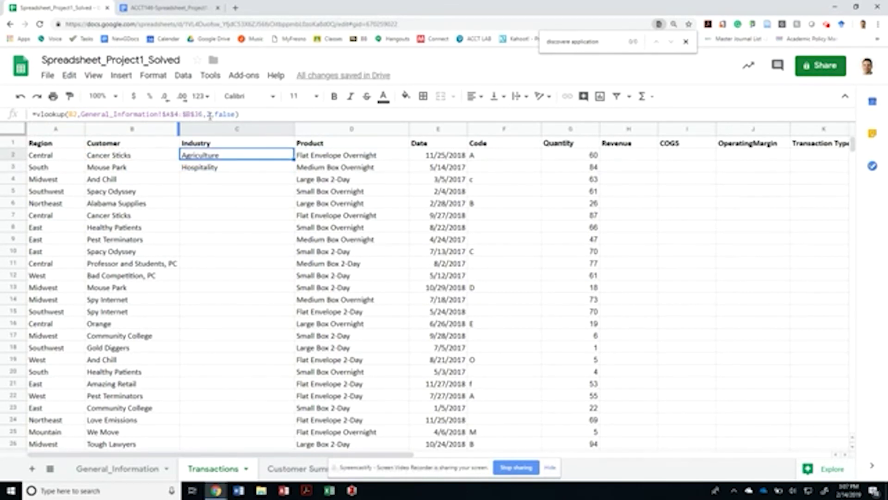
- Paste the anchored C2 lookup into C3 through the last row and review the results
key("ctrl+c")
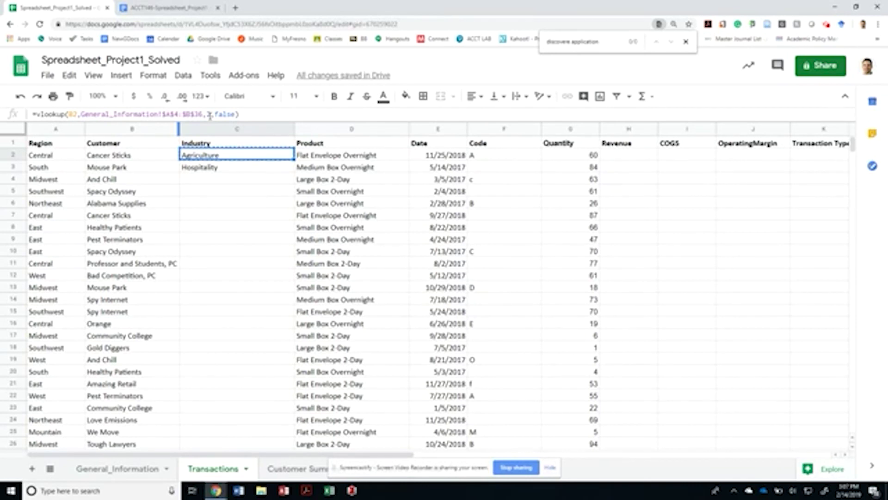
key("Left")
key("ctrl+Down")
key("Right")
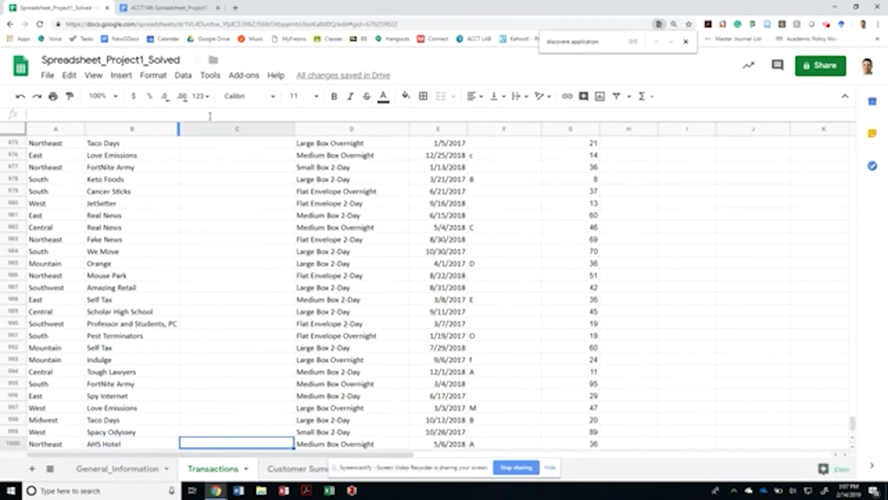
key("ctrl+shift+Up")
key("ctrl+v")
key("ctrl+Up")
key("Down")
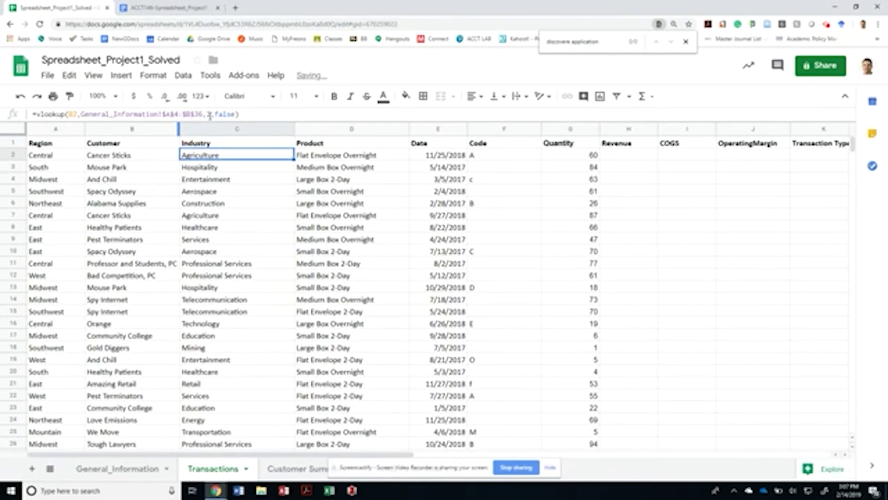
key("ctrl+shift+Down")
key("ctrl+Up")
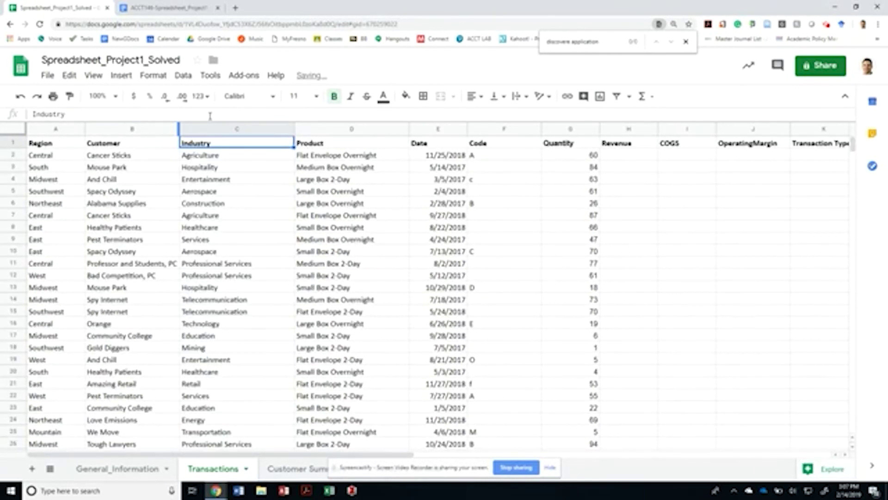